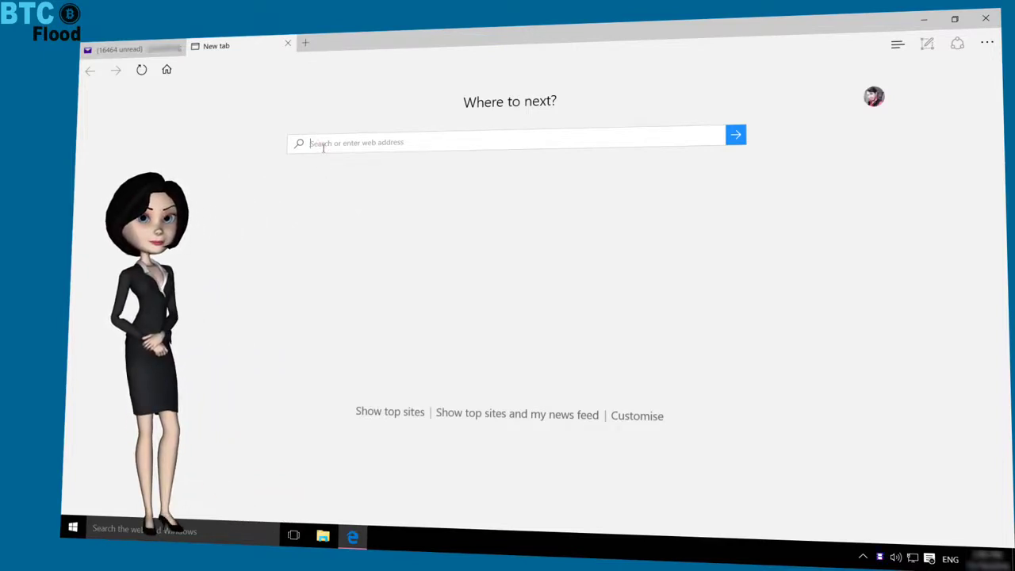
# Step: Load blockchain.info from Edge's address box to reach its block explorer home page
pyautogui.write('block')
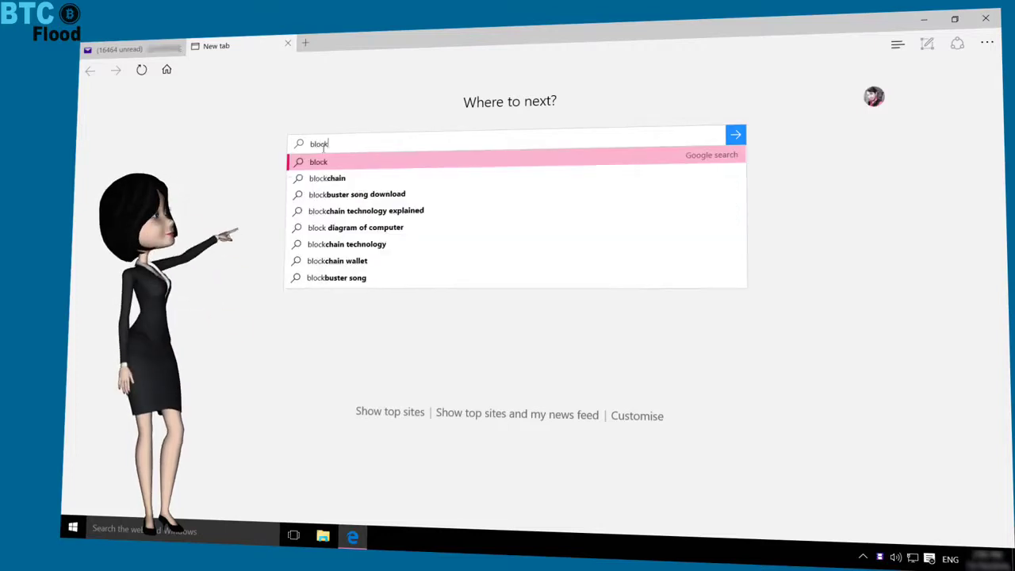
pyautogui.write('chain.i')
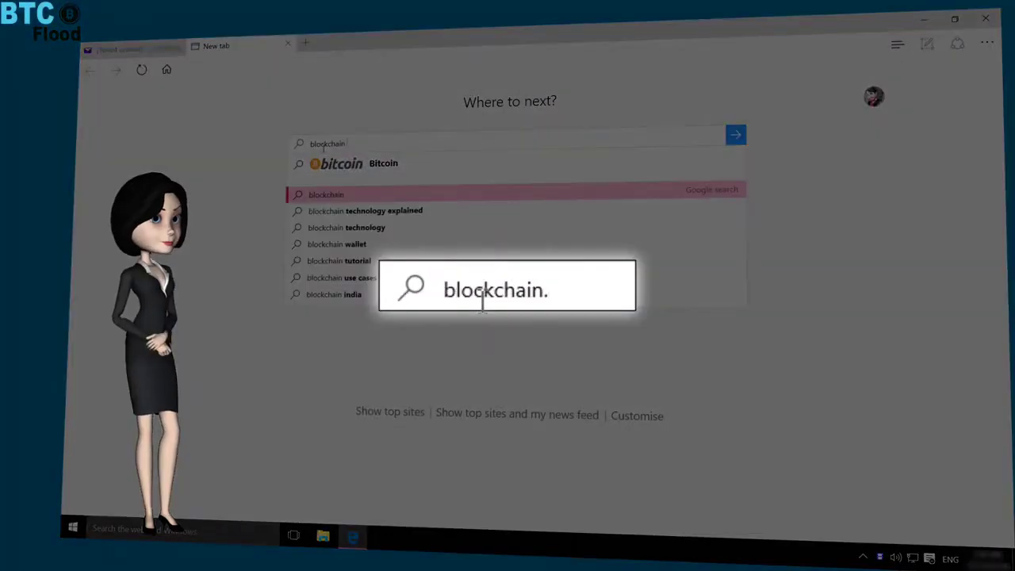
pyautogui.write('nfo')
pyautogui.press('Return')
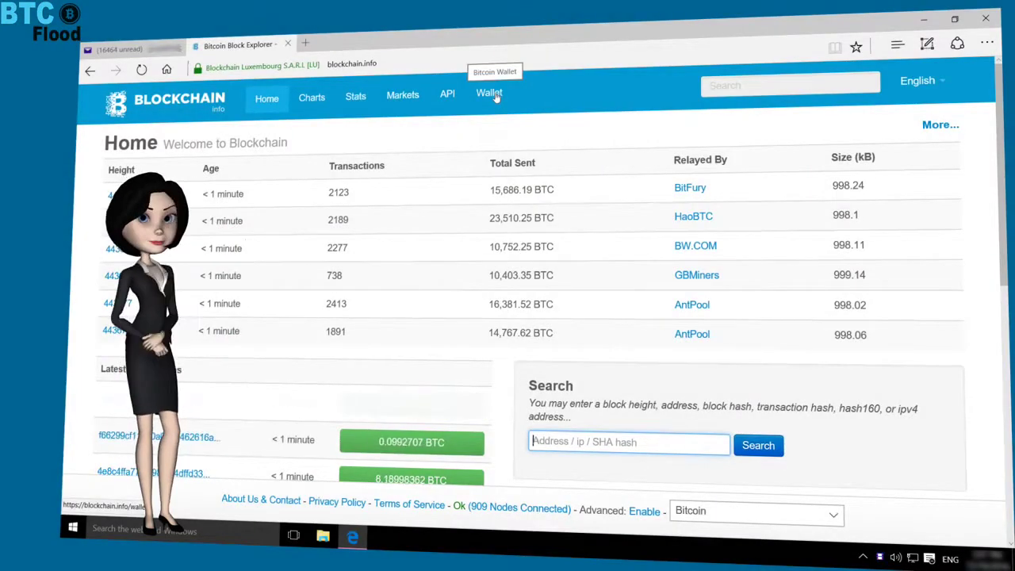
# Step: Go to the Wallet section and start the Create A Free Bitcoin Wallet signup
pyautogui.click(489, 94)
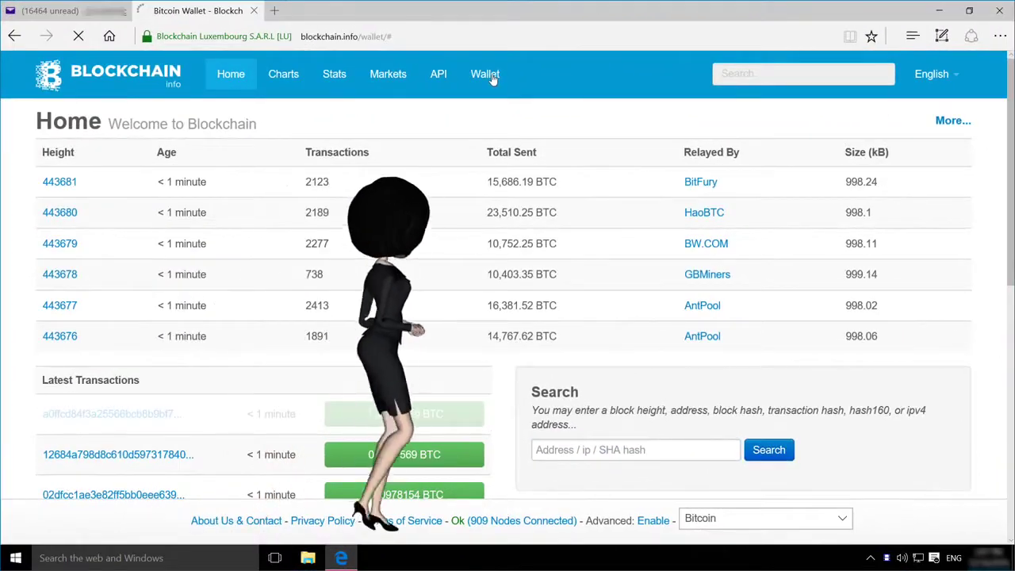
pyautogui.scroll(-1, 452, 151)
pyautogui.scroll(1, 436, 206)
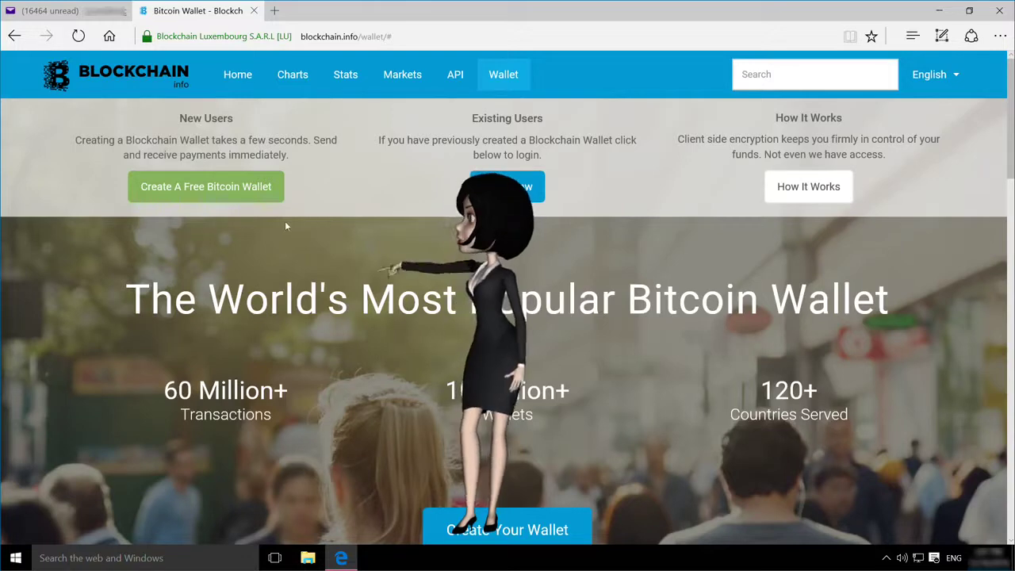
pyautogui.click(218, 190)
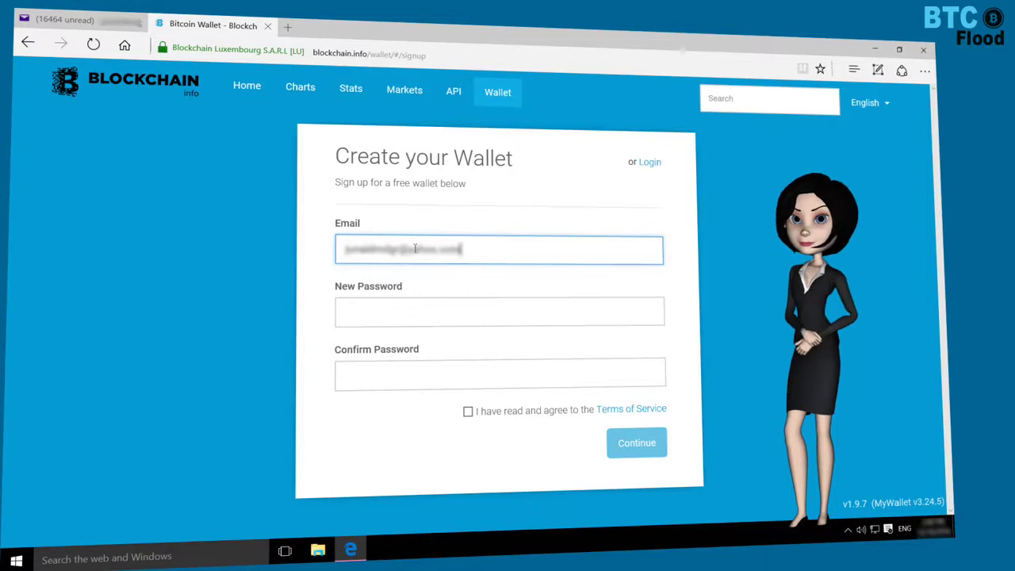
# Step: Enter and confirm the new wallet password, accept the Terms of Service, and submit
pyautogui.click(383, 314)
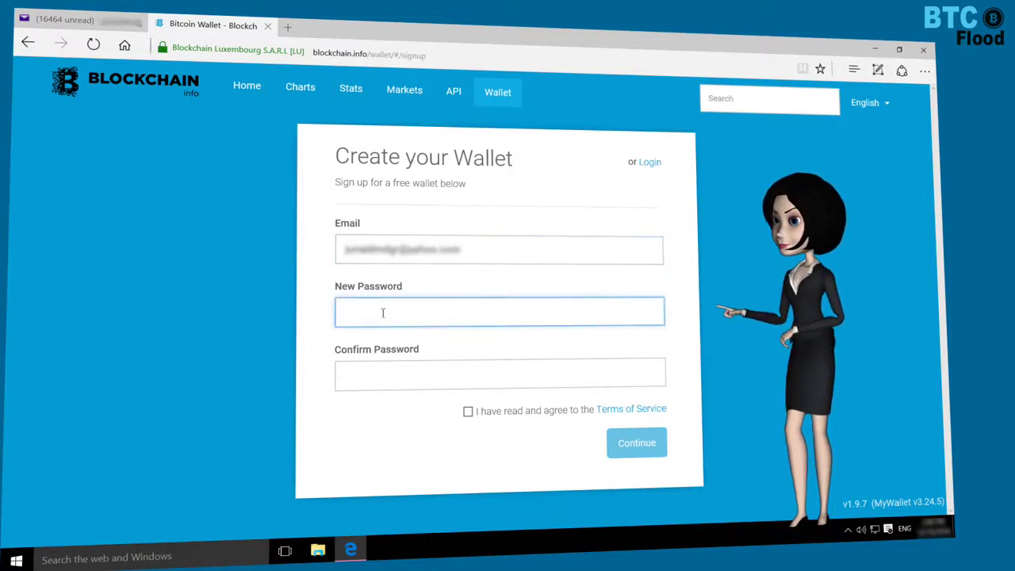
pyautogui.write('123')
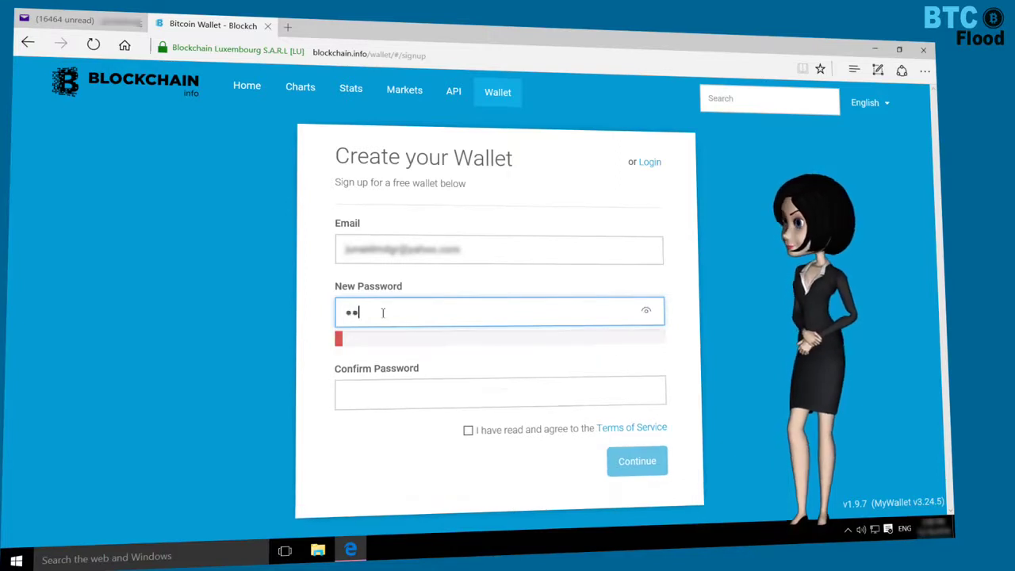
pyautogui.write('45678901')
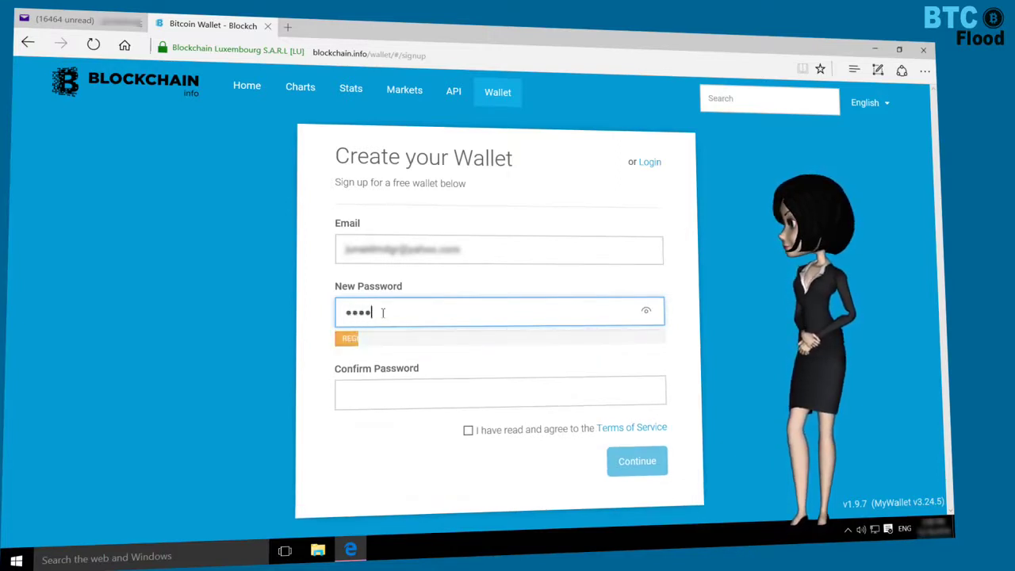
pyautogui.write('234')
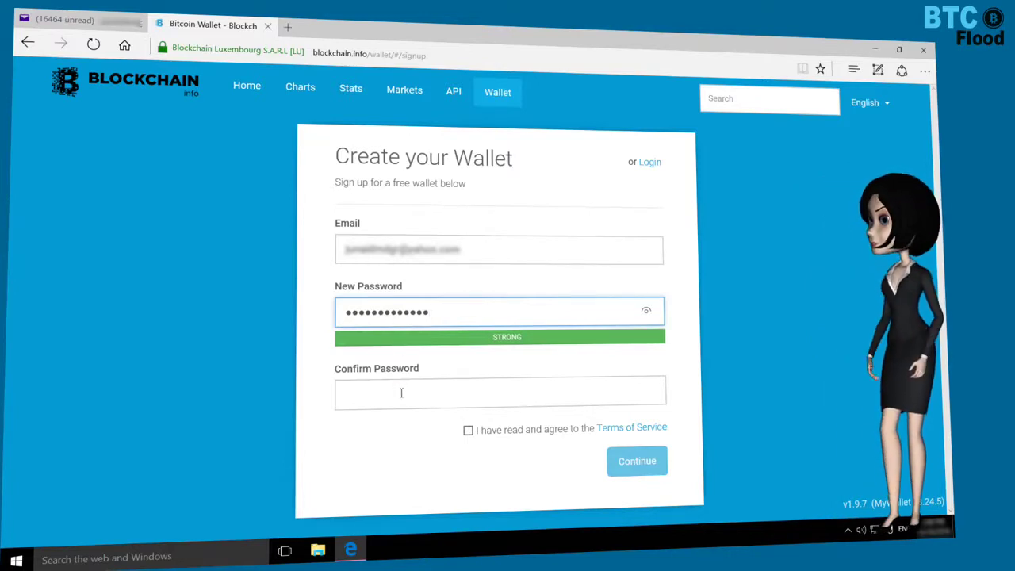
pyautogui.click(401, 392)
pyautogui.write('••••')
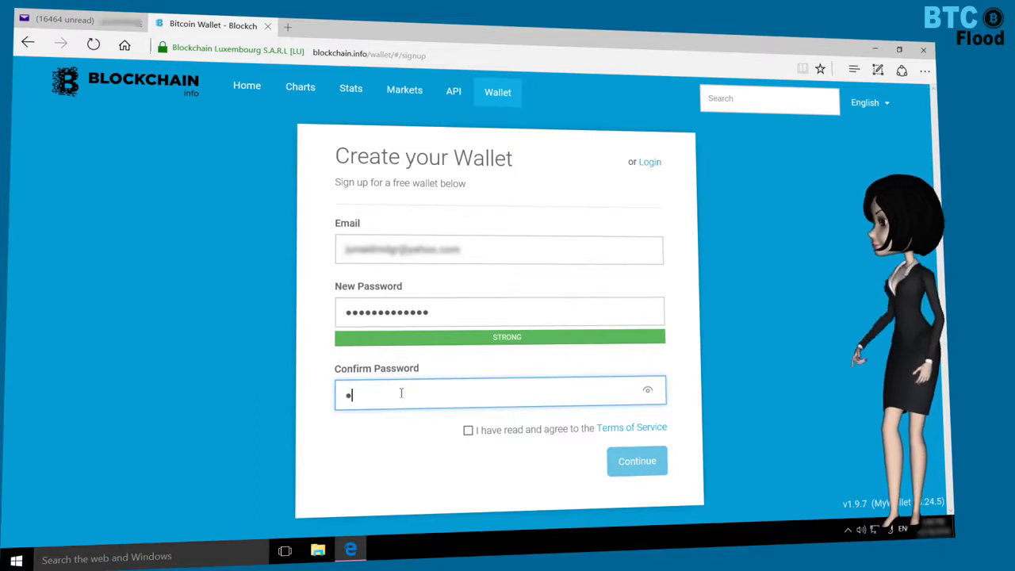
pyautogui.write('••••••••')
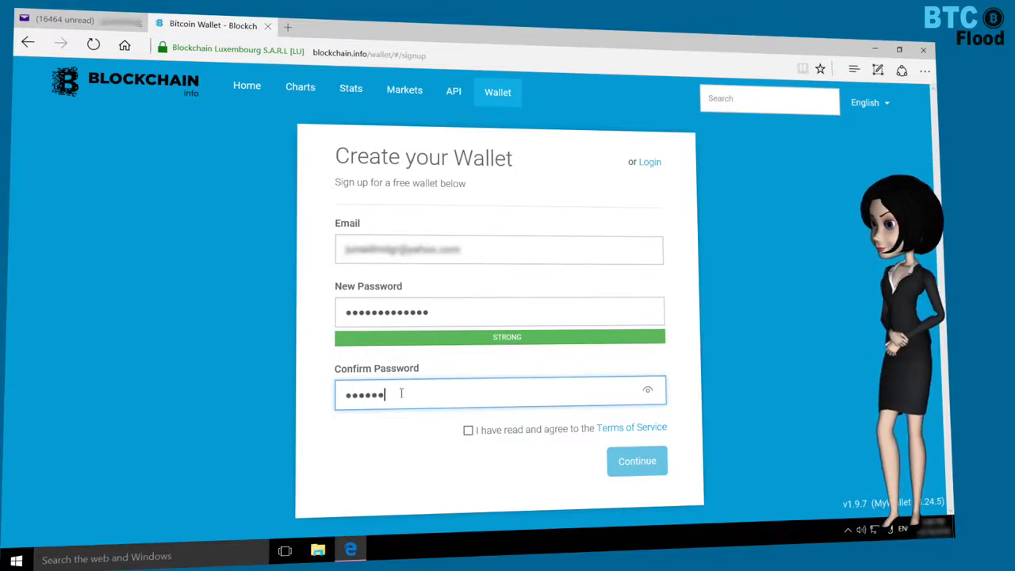
pyautogui.write('•')
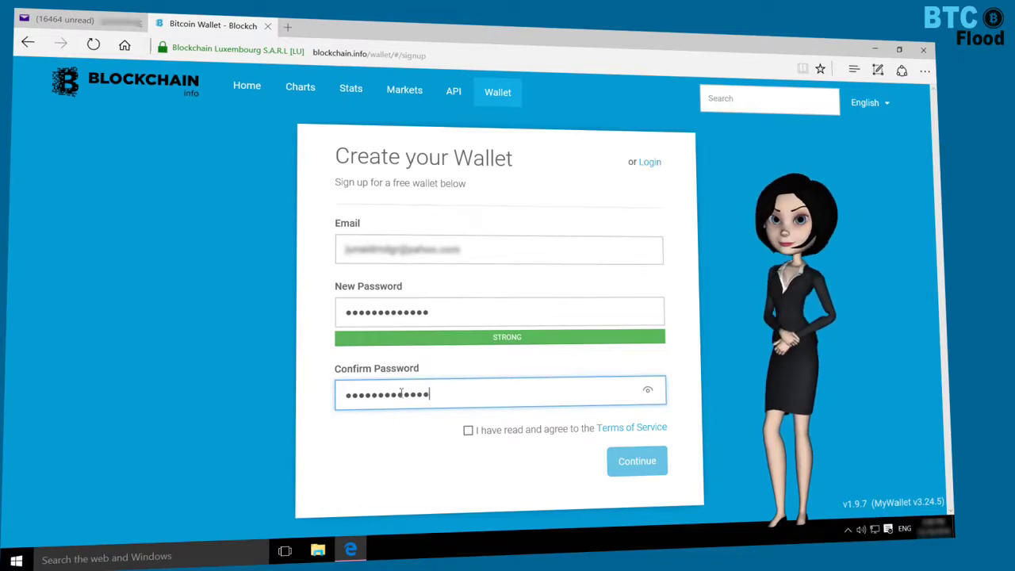
pyautogui.click(469, 430)
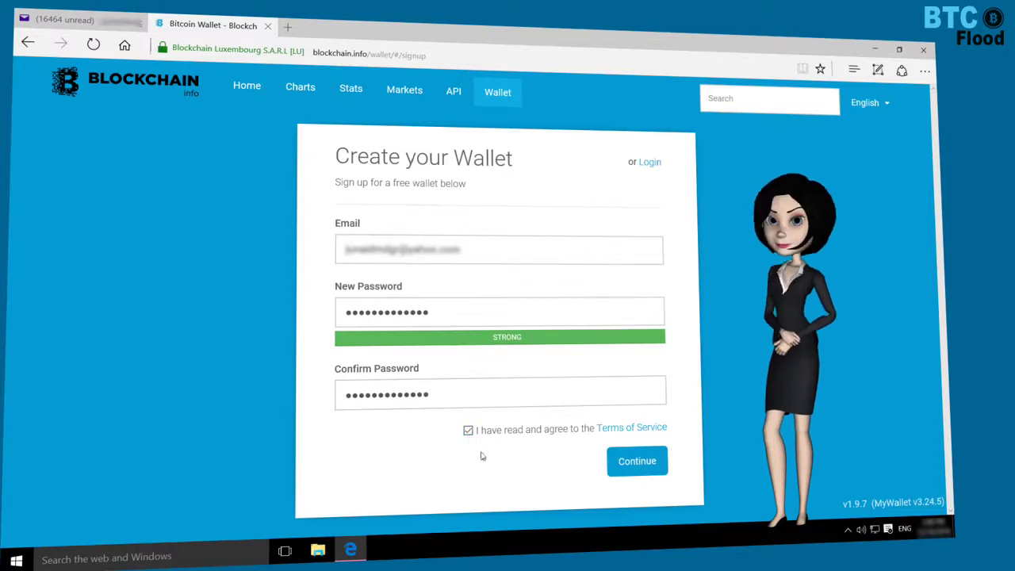
pyautogui.click(639, 464)
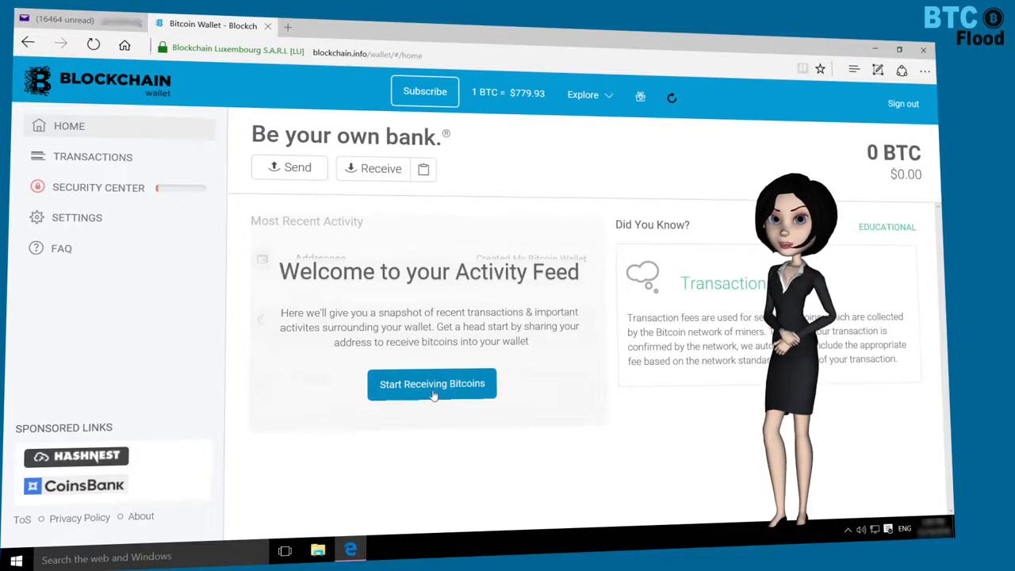
# Step: Generate a first receiving address with Start Receiving Bitcoins, then close the Receive dialog
pyautogui.click(434, 394)
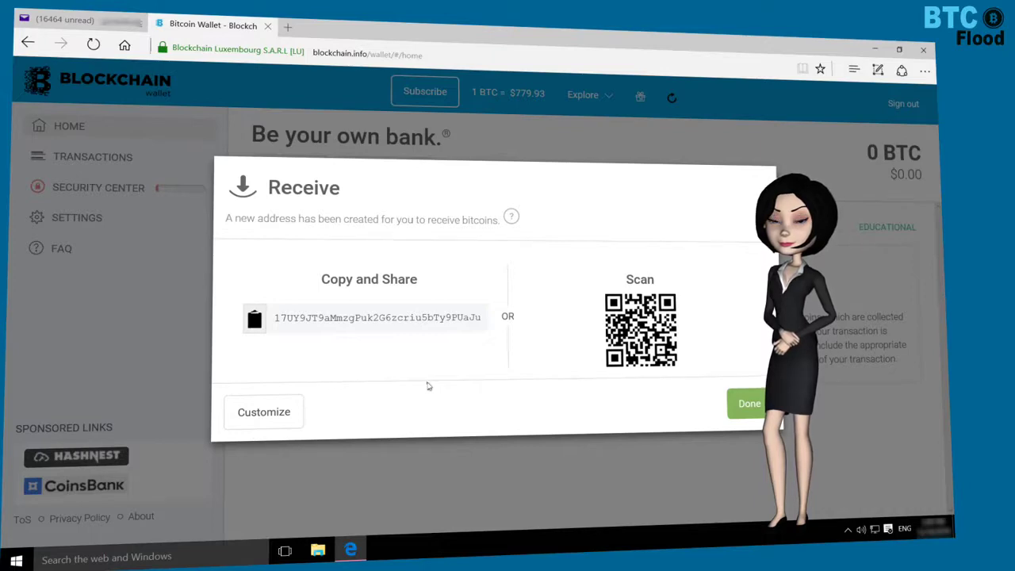
pyautogui.click(764, 405)
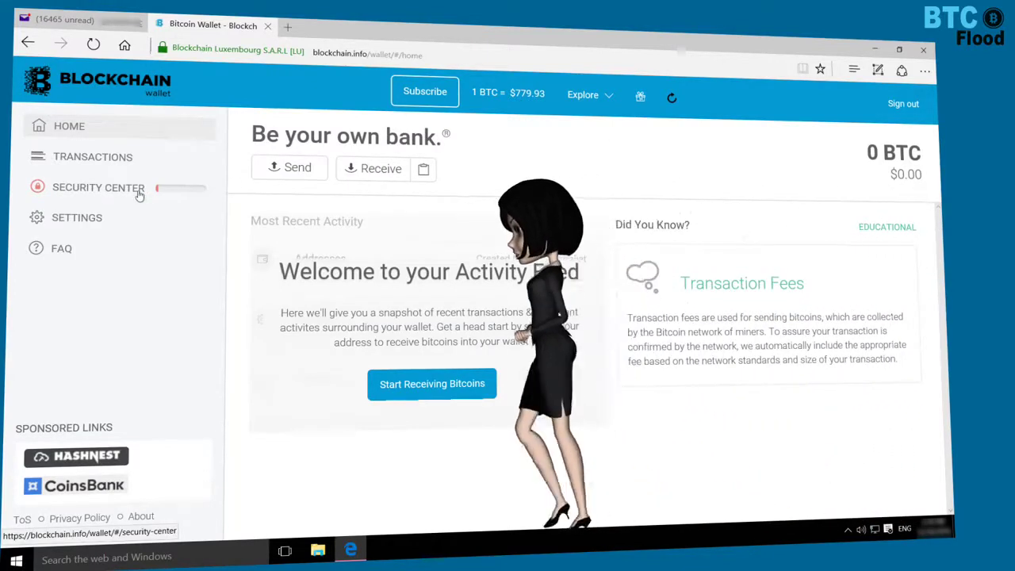
pyautogui.click(138, 191)
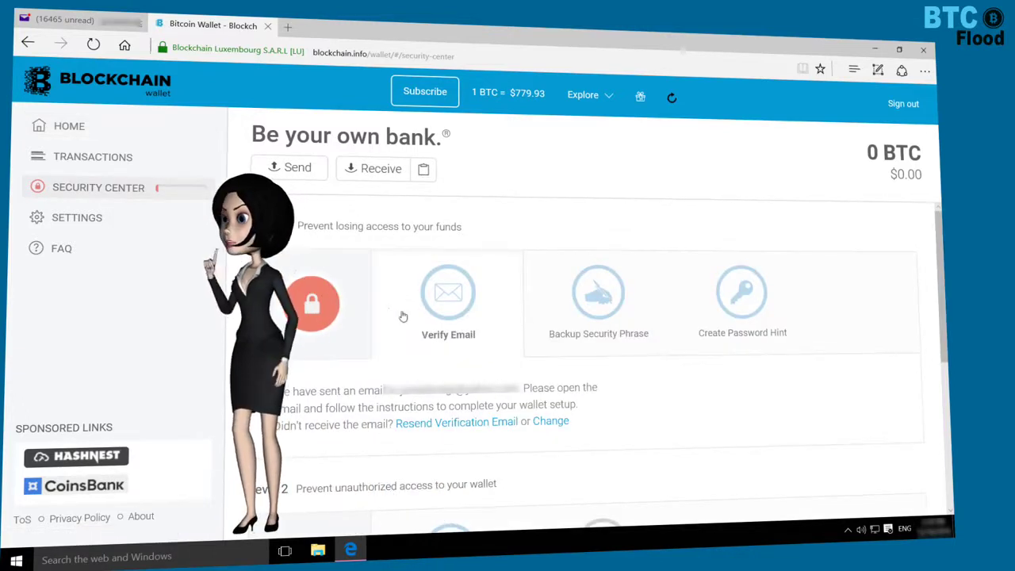
pyautogui.scroll(-1, 403, 316)
pyautogui.scroll(1, 403, 317)
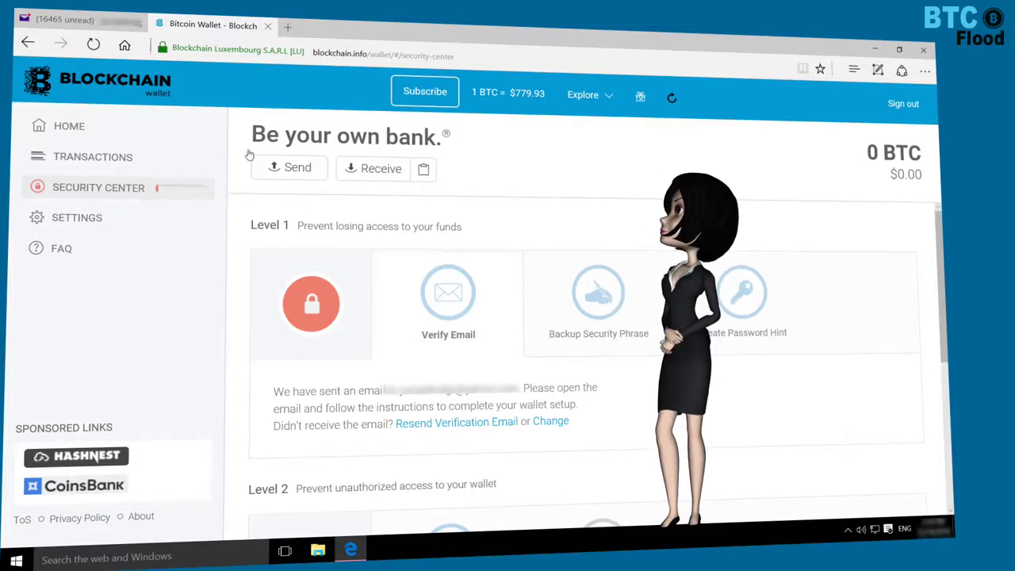
# Step: In Yahoo Mail, open Blockchain's 'Welcome To My Wallet' email and follow its Verify Email link
pyautogui.click(75, 20)
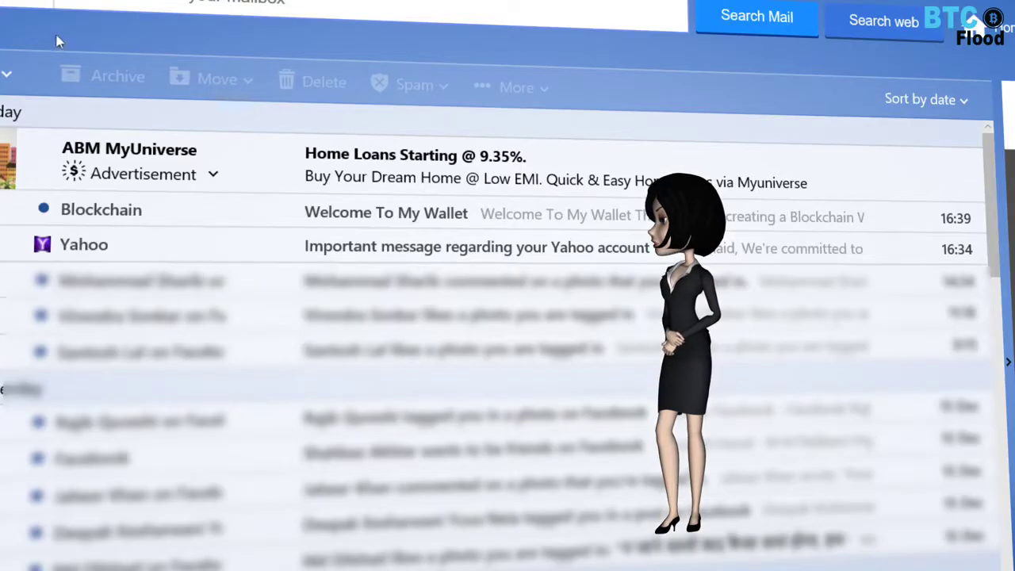
pyautogui.moveTo(161, 220)
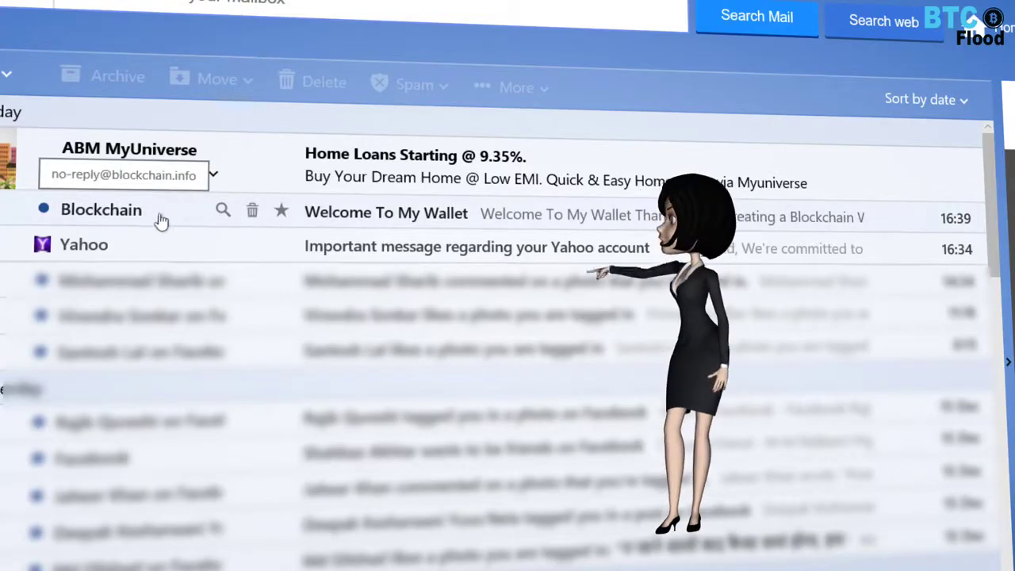
pyautogui.click(389, 219)
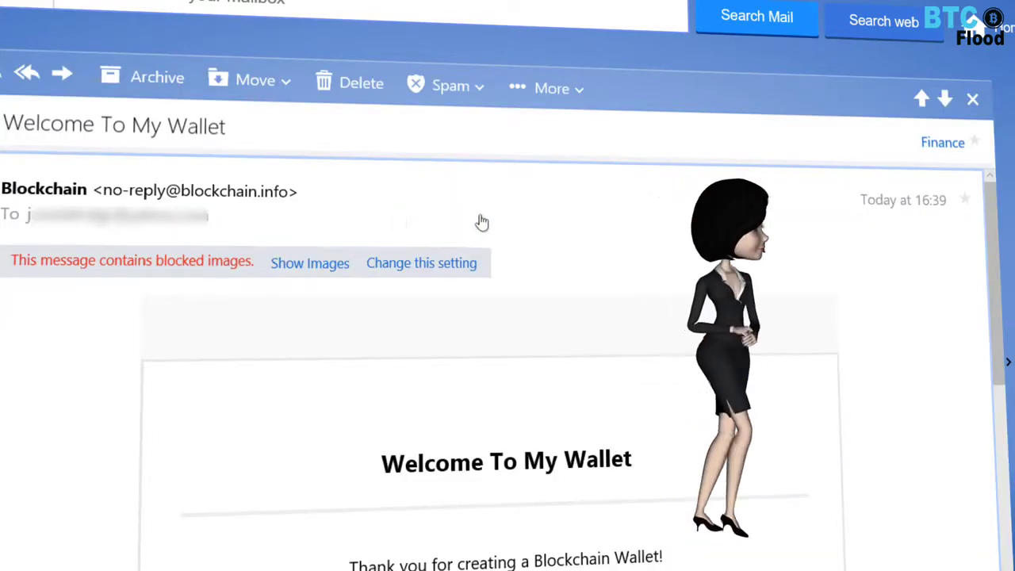
pyautogui.scroll(-3, 599, 232)
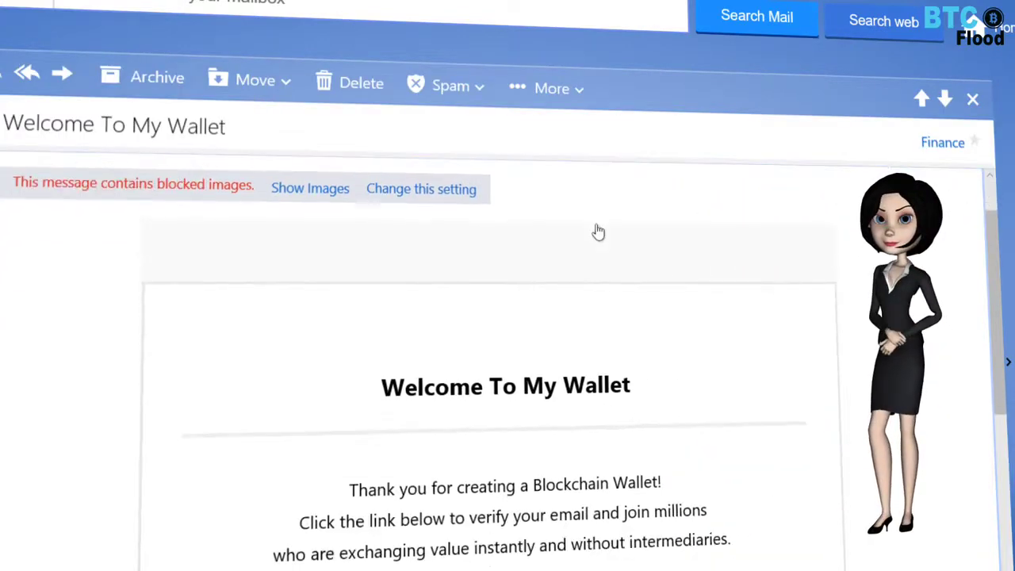
pyautogui.scroll(-3, 599, 232)
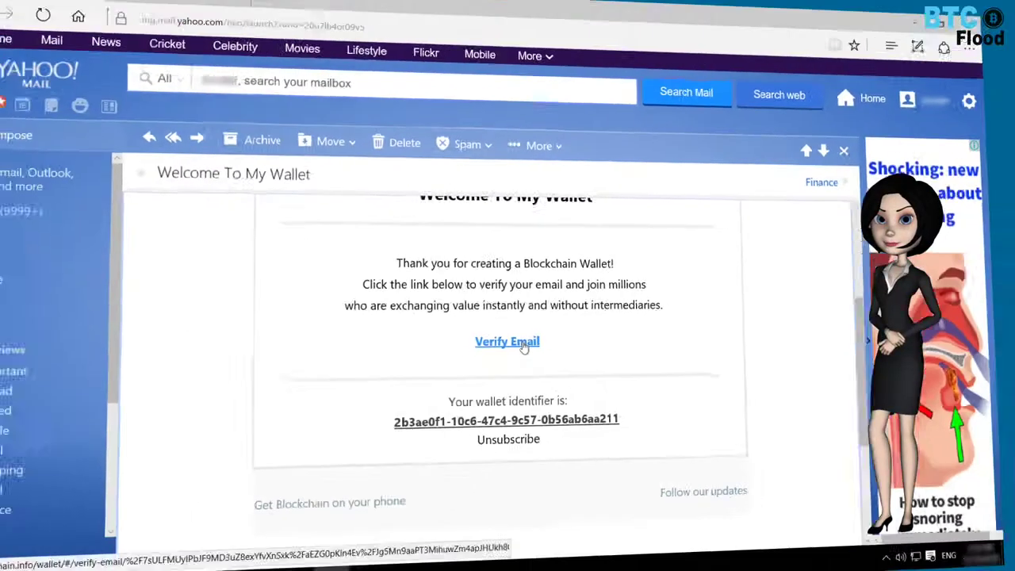
pyautogui.click(530, 372)
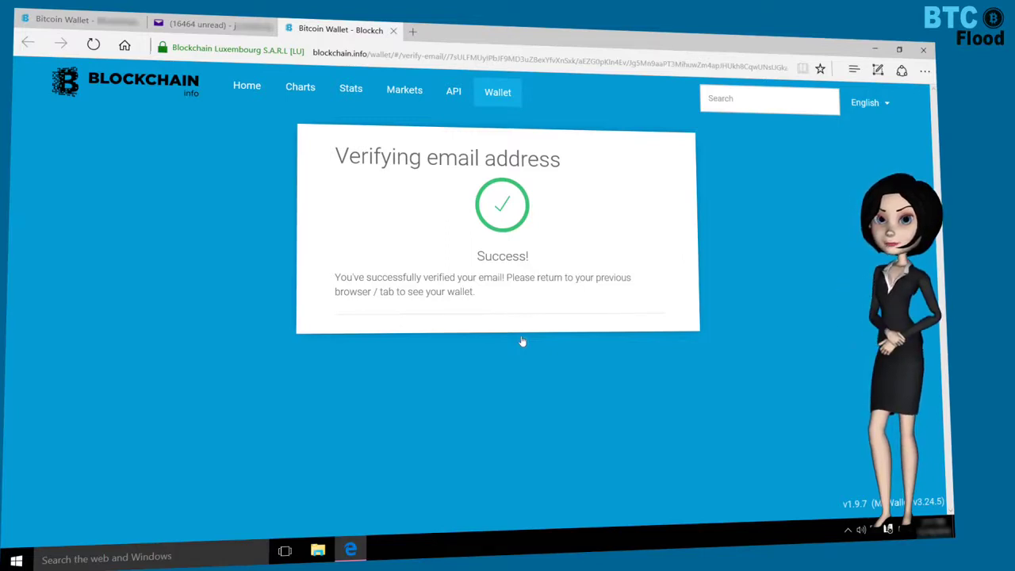
# Step: Open the wallet's Login Now form, enter the wallet password, and sign in
pyautogui.click(502, 94)
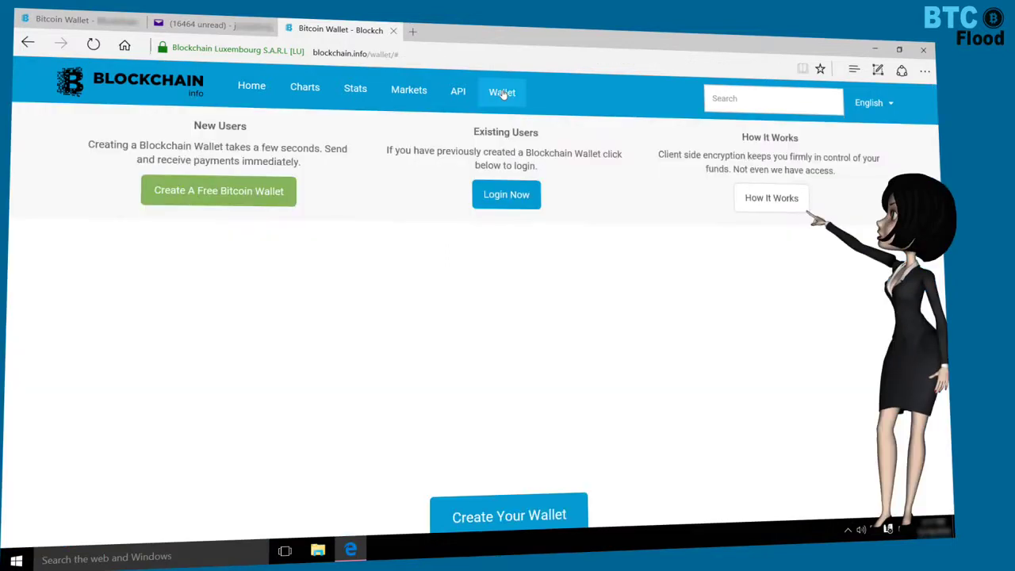
pyautogui.click(505, 203)
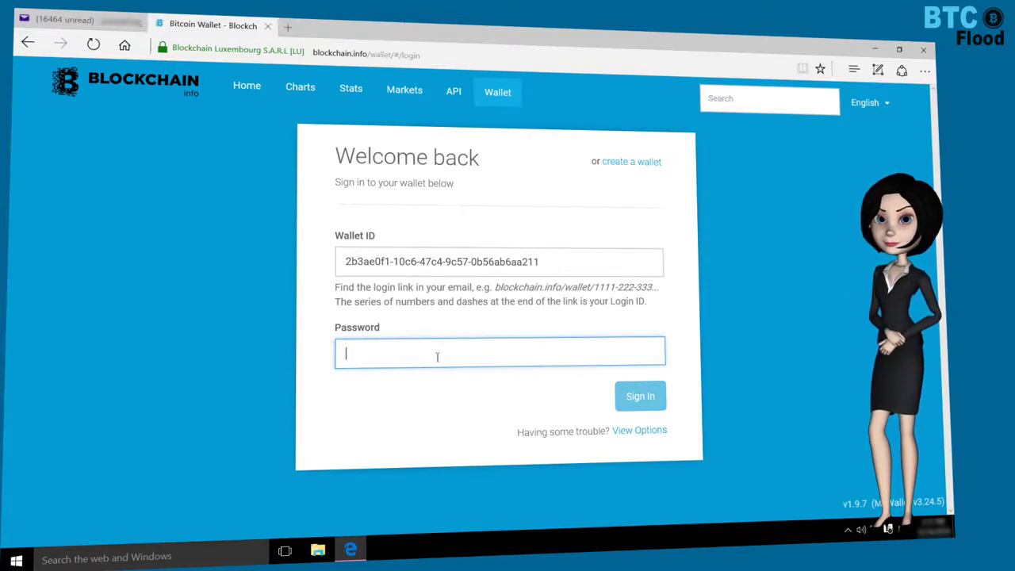
pyautogui.write('••')
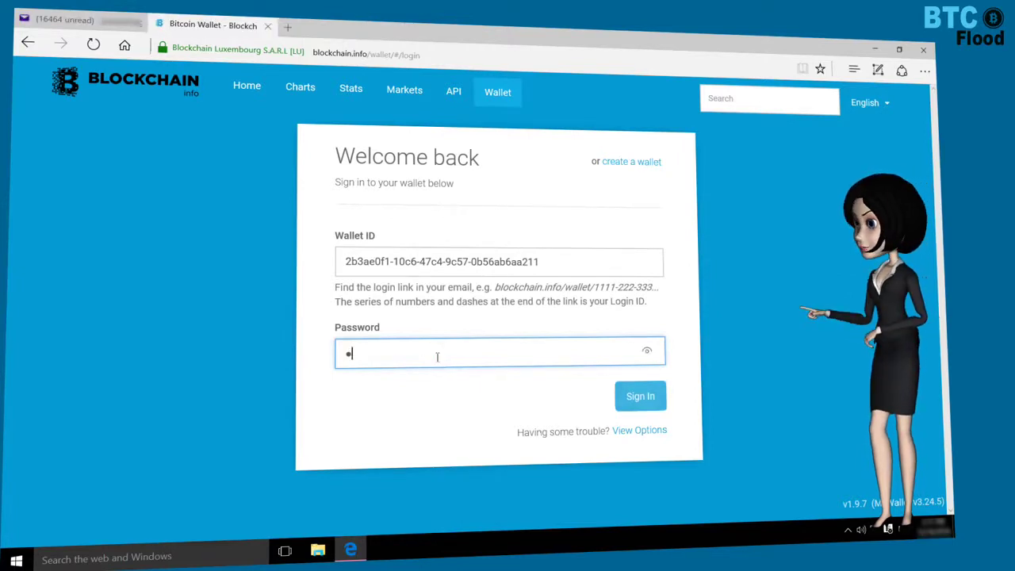
pyautogui.write('••••••••••')
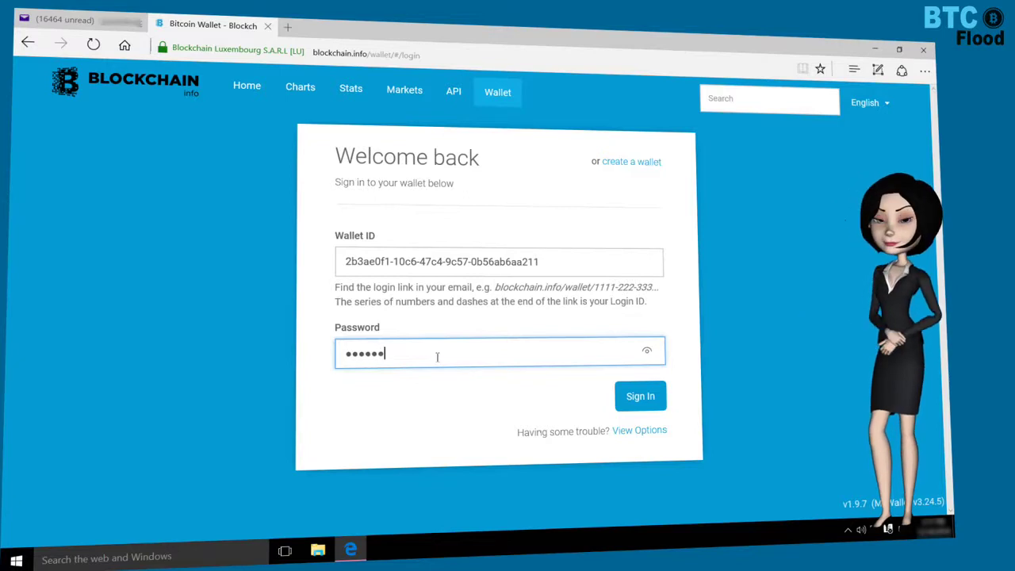
pyautogui.write('••')
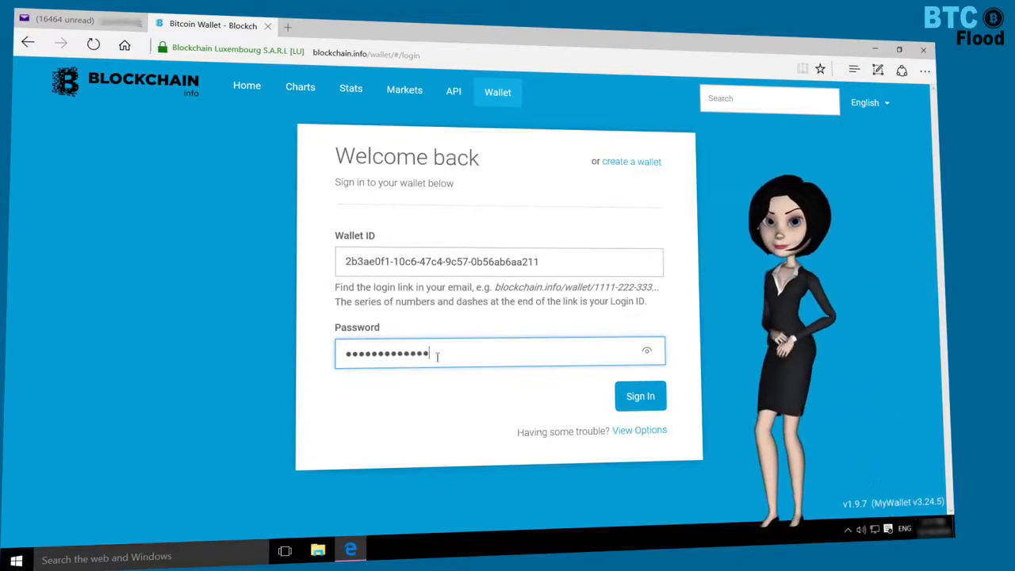
pyautogui.click(638, 399)
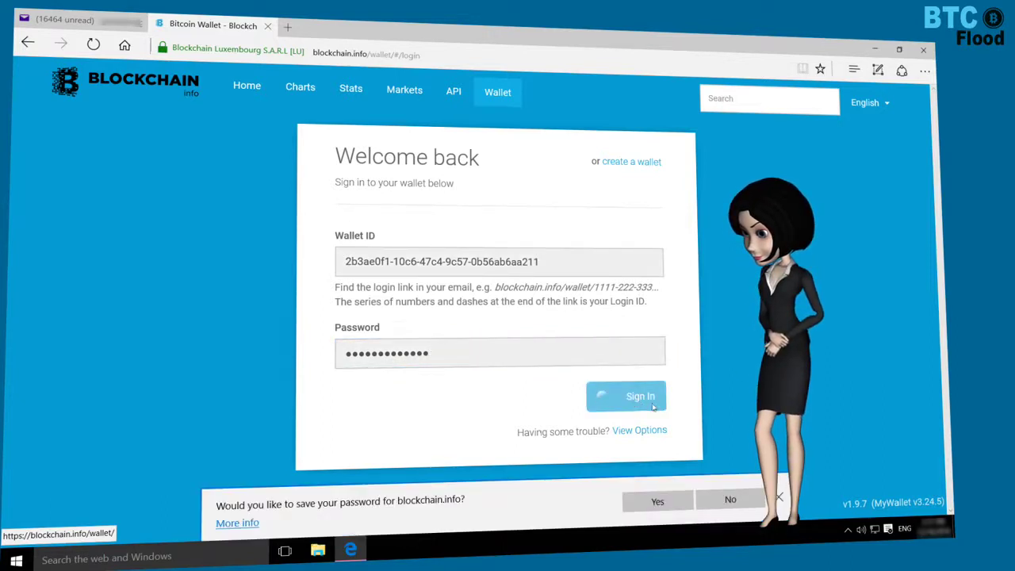
# Step: Decline Edge's password saving and view the Security Center's Email Verified status
pyautogui.click(728, 499)
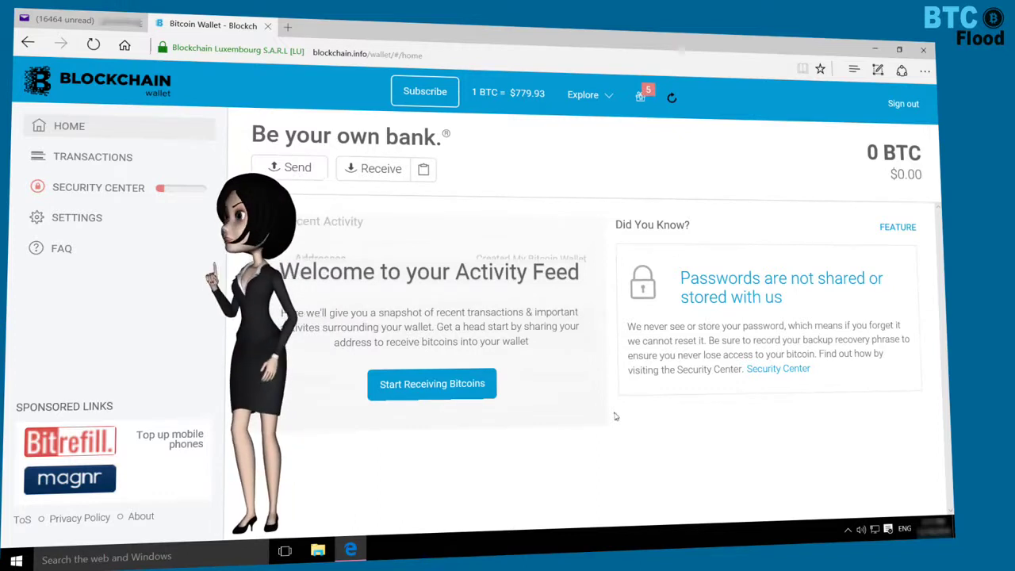
pyautogui.click(117, 189)
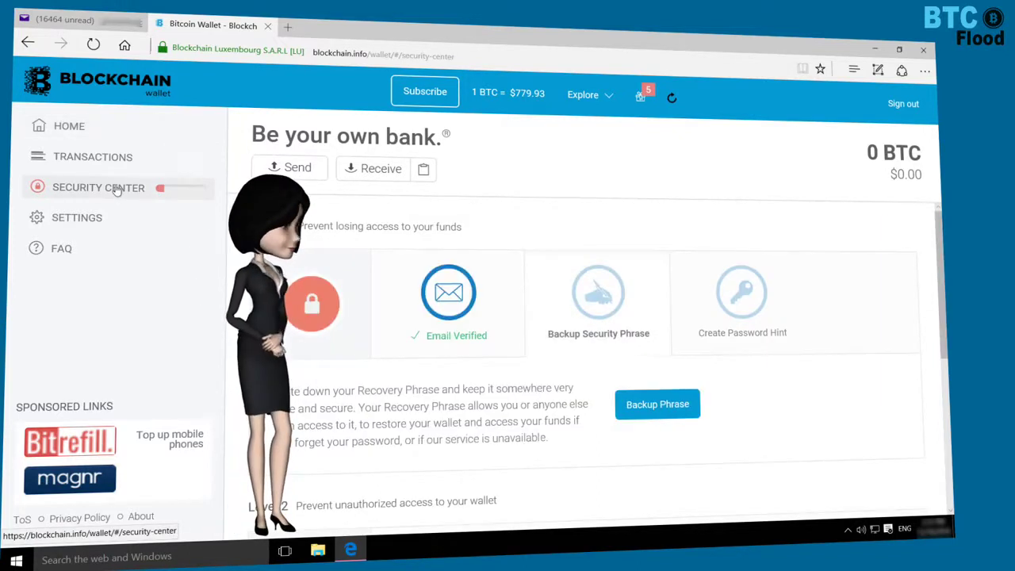
pyautogui.moveTo(436, 336)
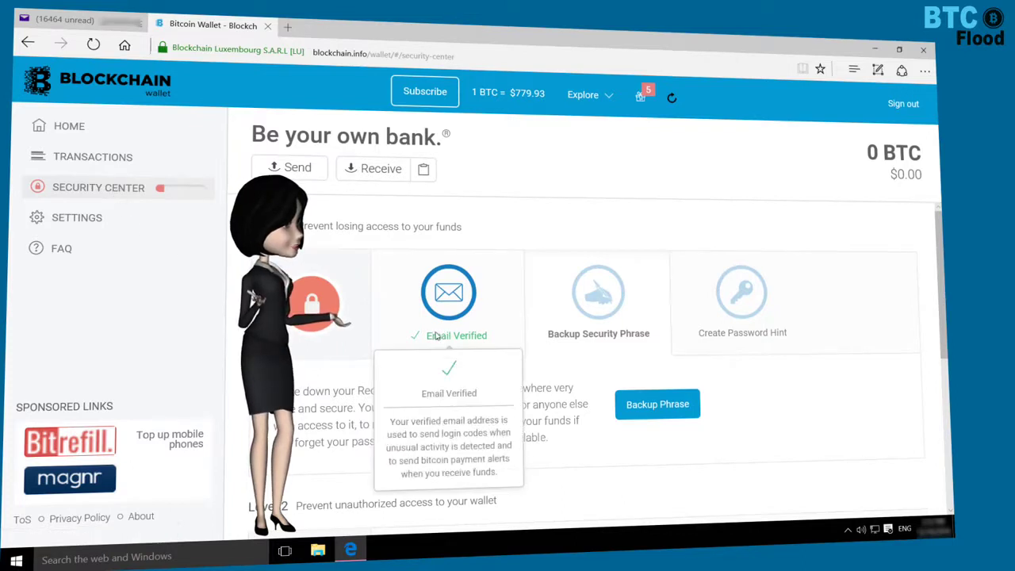